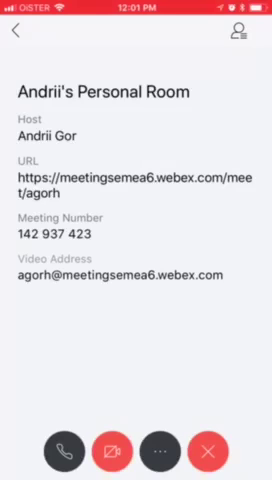
Open the Personal Room's more-options menu with audio, lock room, sharing and polling actions
{"action": "left_click", "coordinate": [160, 452]}
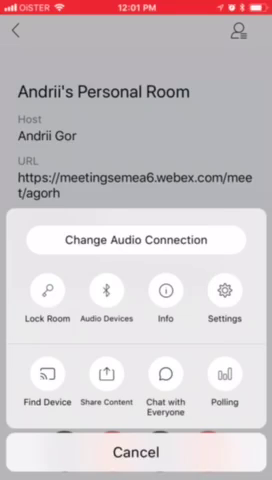
Share a blank whiteboard from the Share Content menu
{"action": "left_click", "coordinate": [106, 383]}
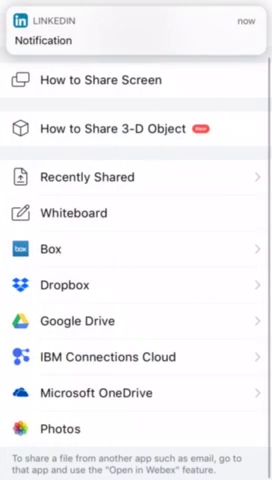
{"action": "left_click", "coordinate": [73, 213]}
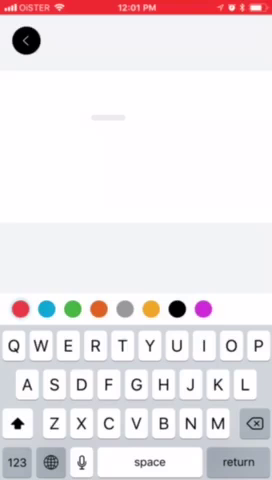
{"action": "left_click", "coordinate": [107, 117]}
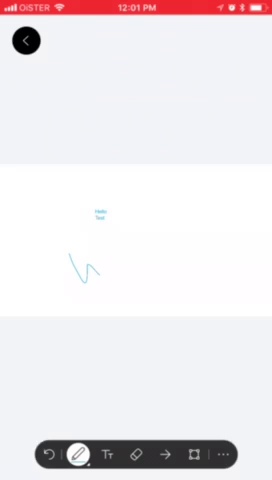
Handwrite 'White' in blue below 'Hello Text', then stop freehand drawing
{"action": "left_click_drag", "start_coordinate": [130, 252], "coordinate": [145, 274]}
{"action": "mouse_move", "coordinate": [160, 255]}
{"action": "left_mouse_down"}
{"action": "mouse_move", "coordinate": [165, 278]}
{"action": "mouse_move", "coordinate": [183, 252]}
{"action": "mouse_move", "coordinate": [188, 278]}
{"action": "left_mouse_up"}
{"action": "left_click_drag", "start_coordinate": [175, 262], "coordinate": [195, 258]}
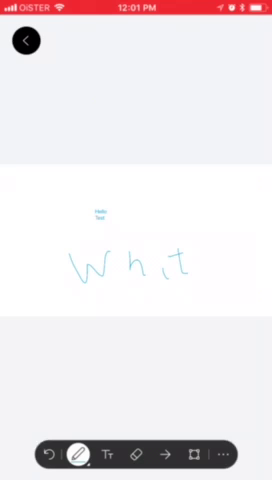
{"action": "left_click_drag", "start_coordinate": [215, 255], "coordinate": [230, 270]}
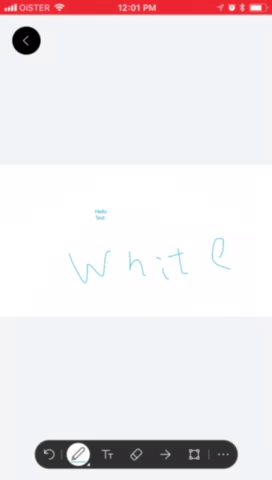
{"action": "left_click", "coordinate": [194, 454]}
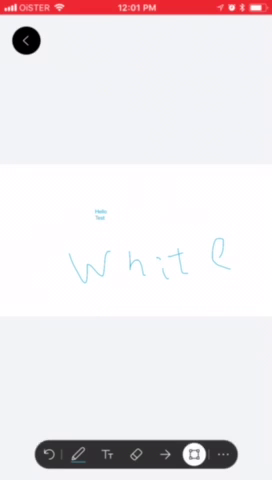
Choose Save from the whiteboard toolbar's extra options
{"action": "left_click", "coordinate": [223, 454]}
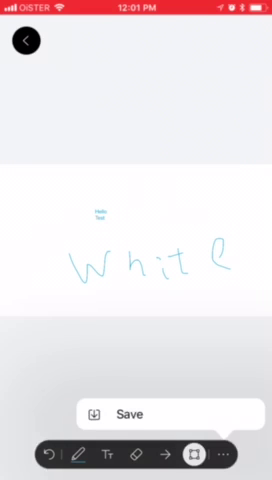
{"action": "left_click", "coordinate": [136, 240]}
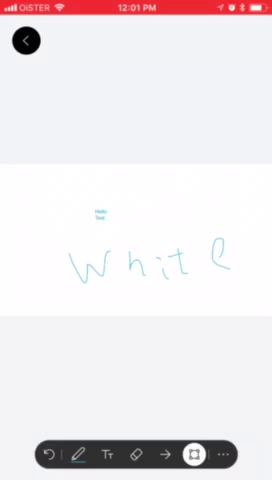
Leave the whiteboard and answer the Save Document prompt
{"action": "left_click", "coordinate": [26, 40]}
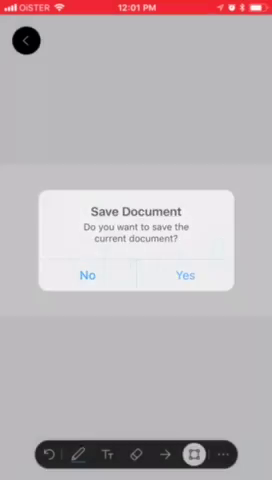
{"action": "left_click", "coordinate": [87, 275]}
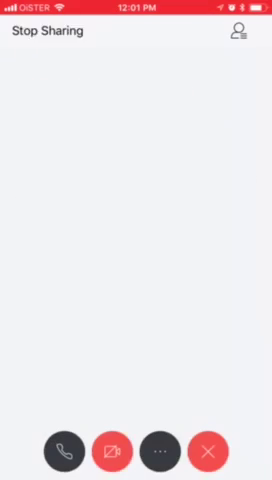